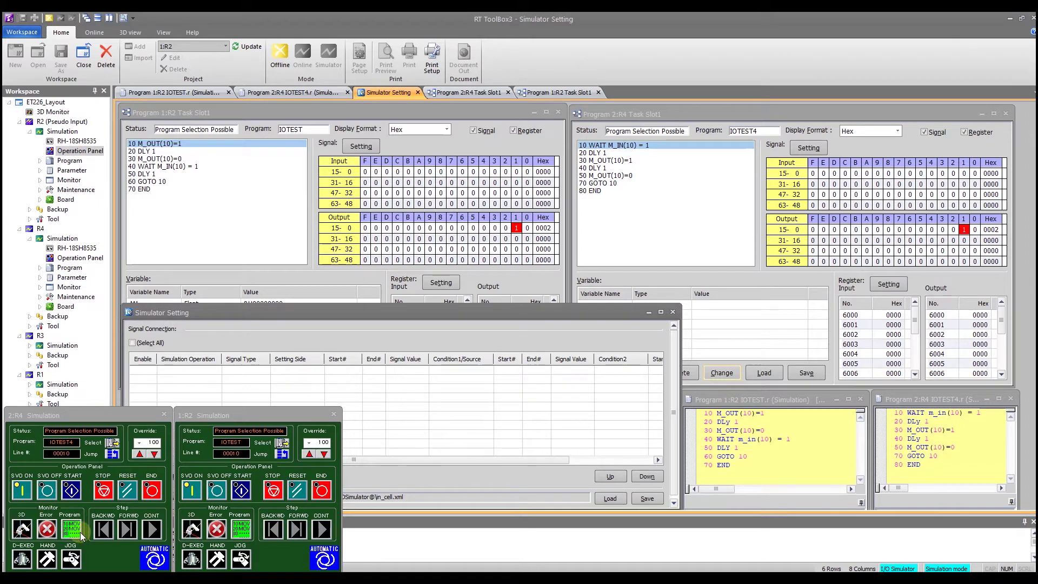
# Delete M1 from the Program 1:R2 Task Slot1 variable list and confirm
pyautogui.click(199, 114)
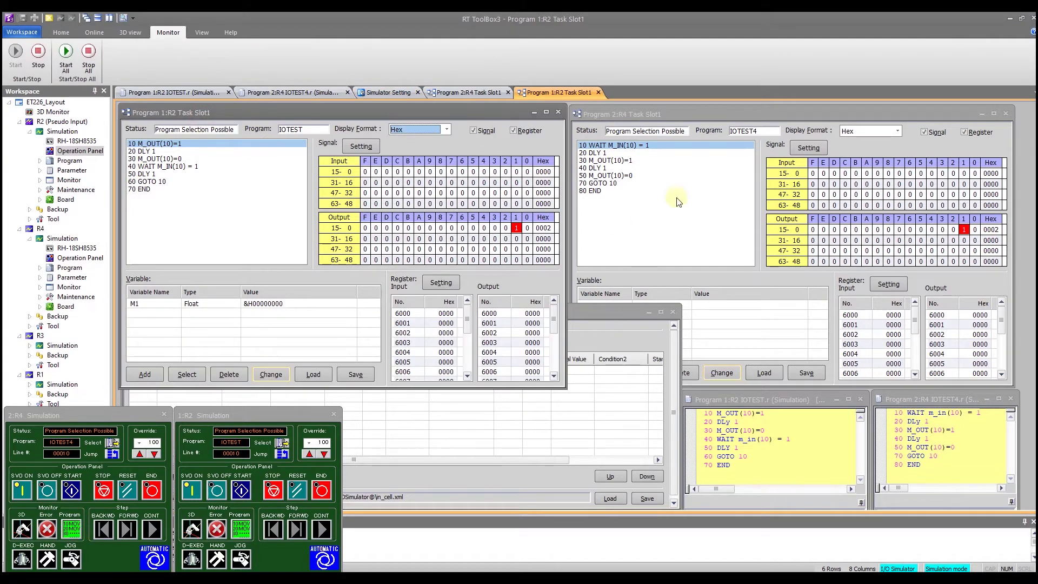
pyautogui.click(657, 112)
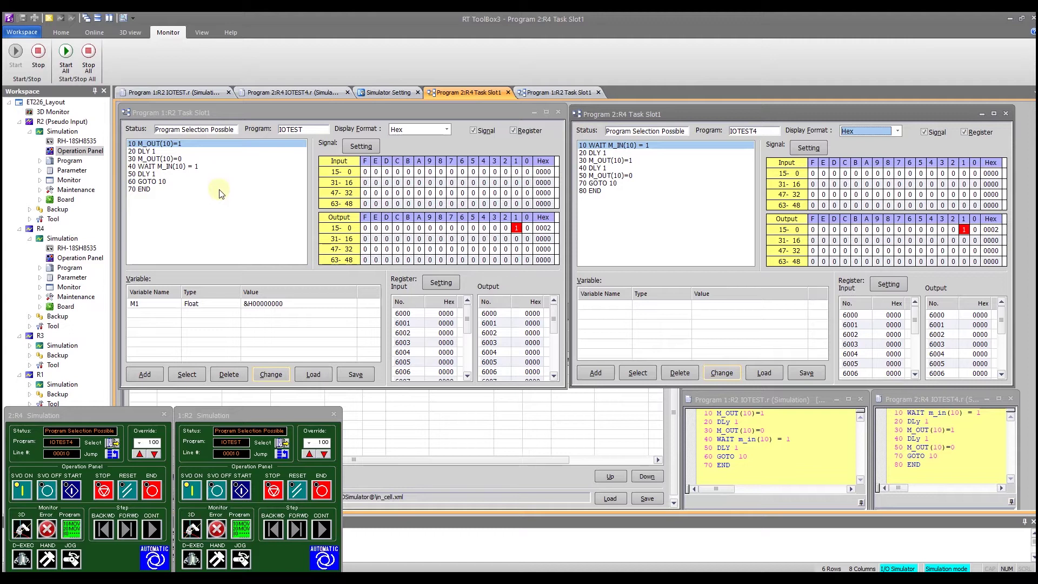
pyautogui.click(207, 304)
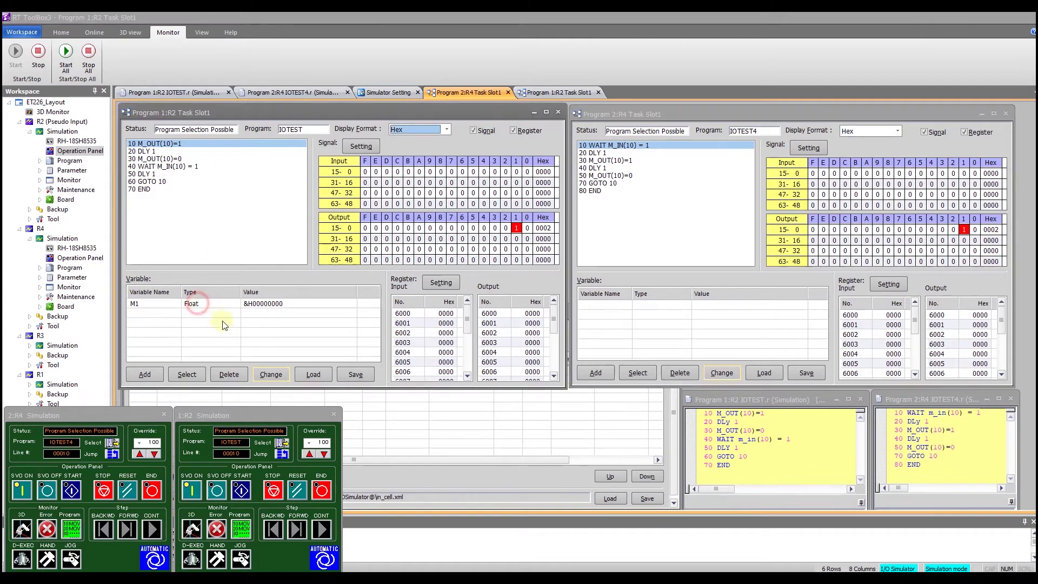
pyautogui.click(238, 374)
pyautogui.click(542, 327)
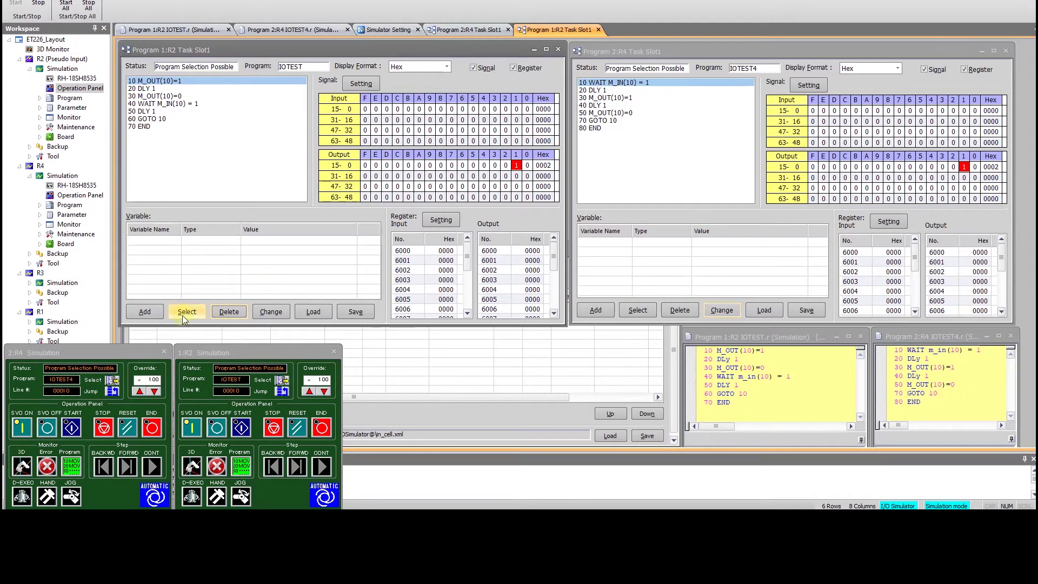
pyautogui.click(151, 310)
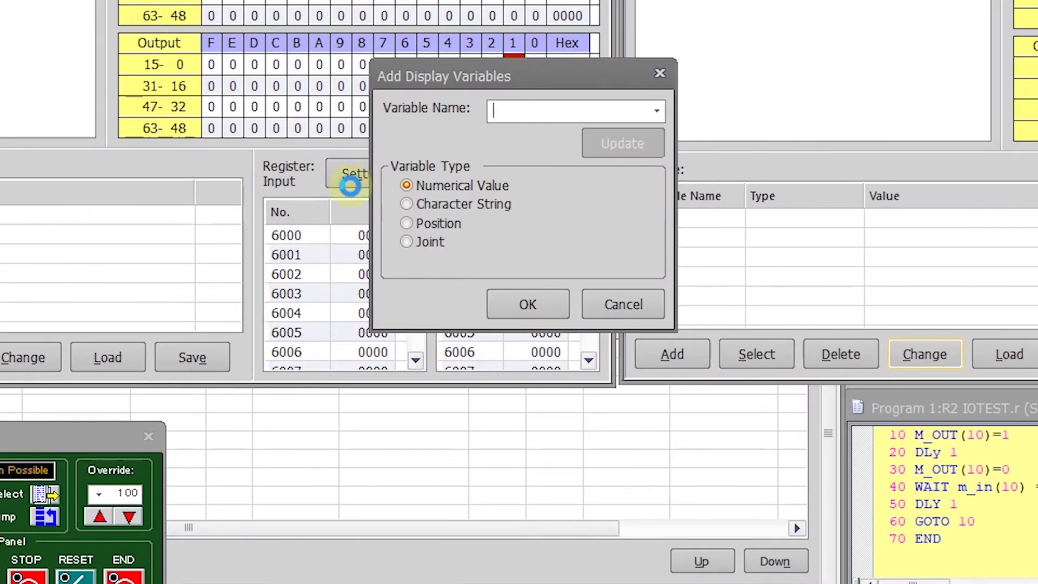
pyautogui.click(657, 112)
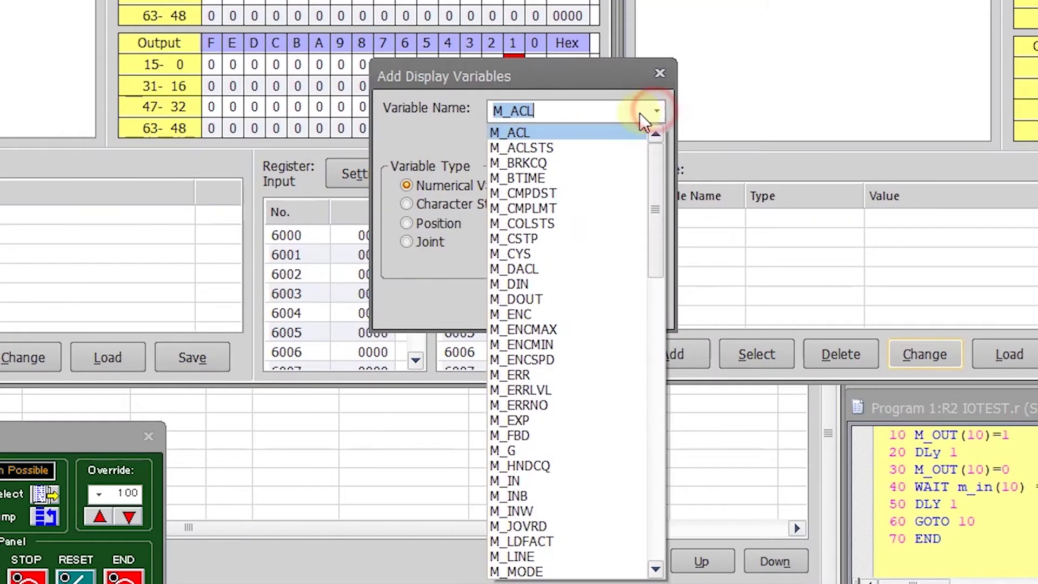
pyautogui.scroll(-5, 535, 303)
pyautogui.scroll(-15, 551, 481)
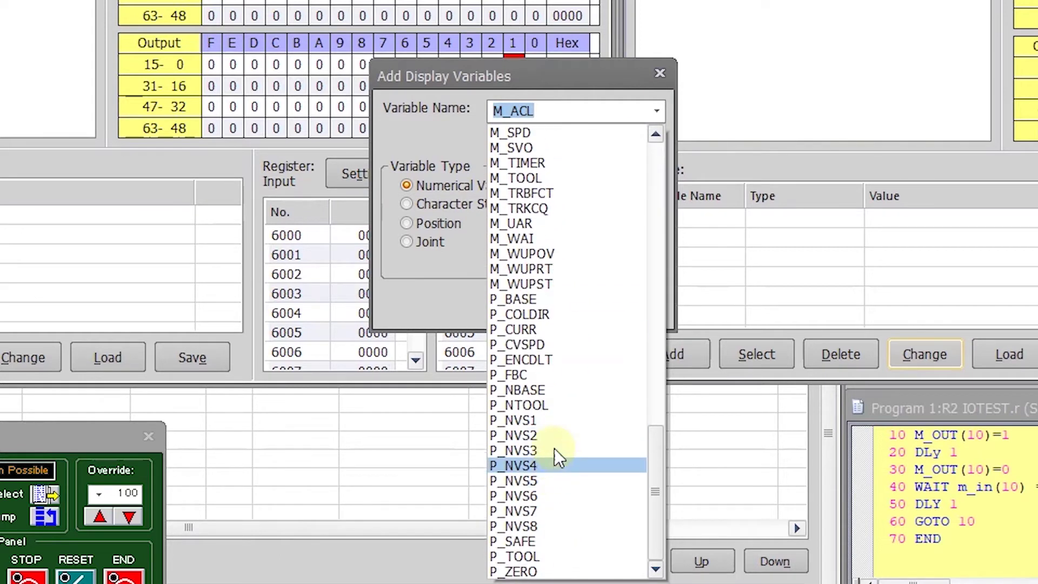
pyautogui.scroll(20, 554, 449)
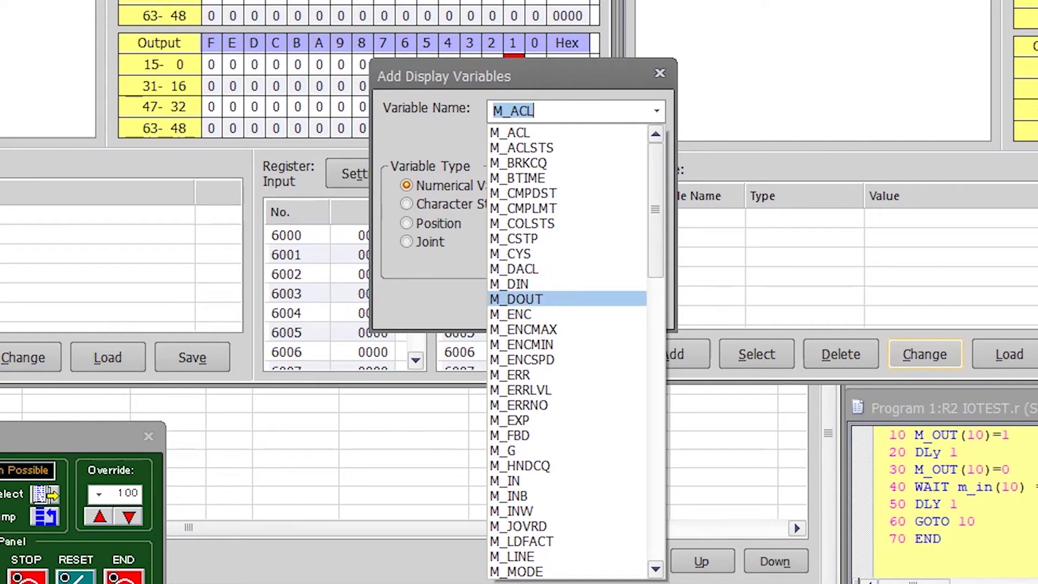
pyautogui.click(665, 75)
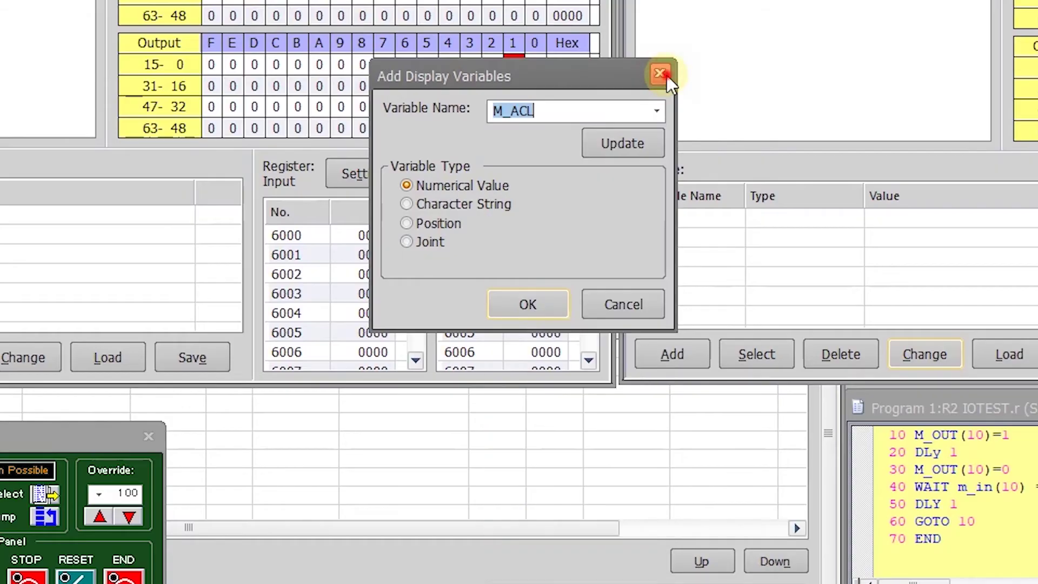
# Close the add-variable dialog without adding anything and bring the Program 2:R4 Task Slot1 monitor forward
pyautogui.click(666, 76)
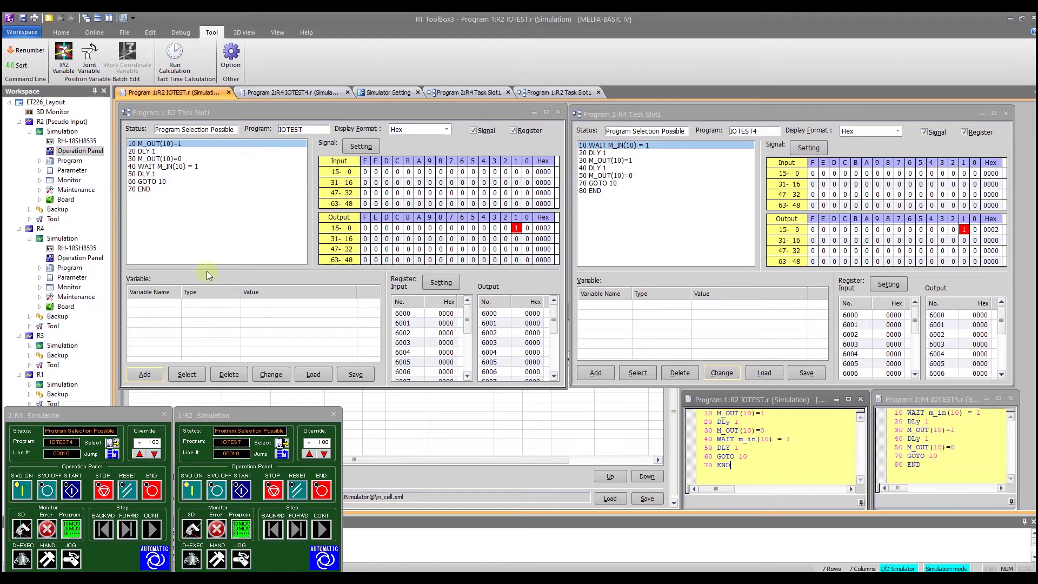
pyautogui.click(678, 236)
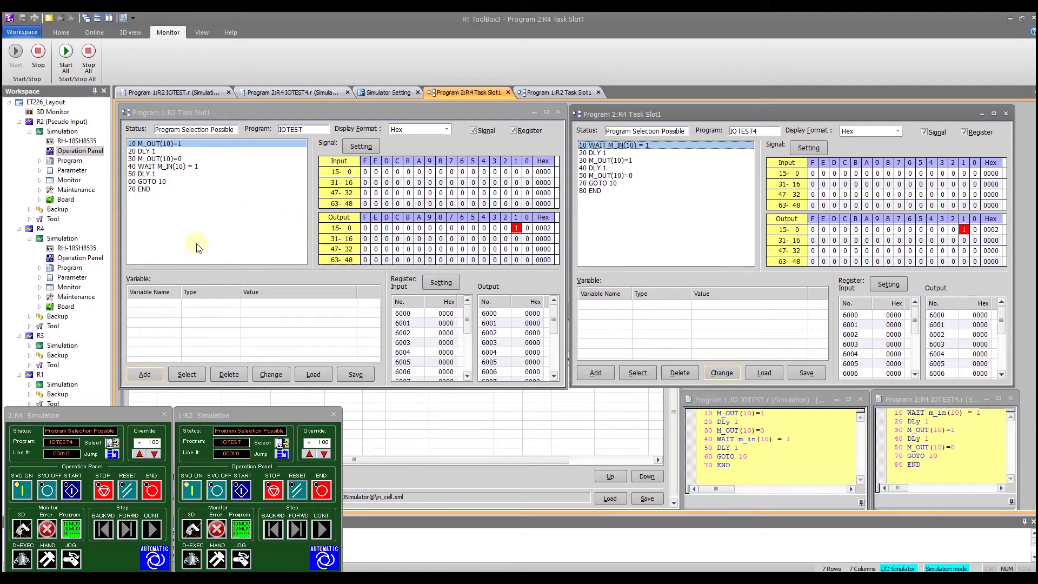
# Reopen Simulator Setting from the I/O Simulator workspace entry and move it above the simulation panels
pyautogui.click(462, 478)
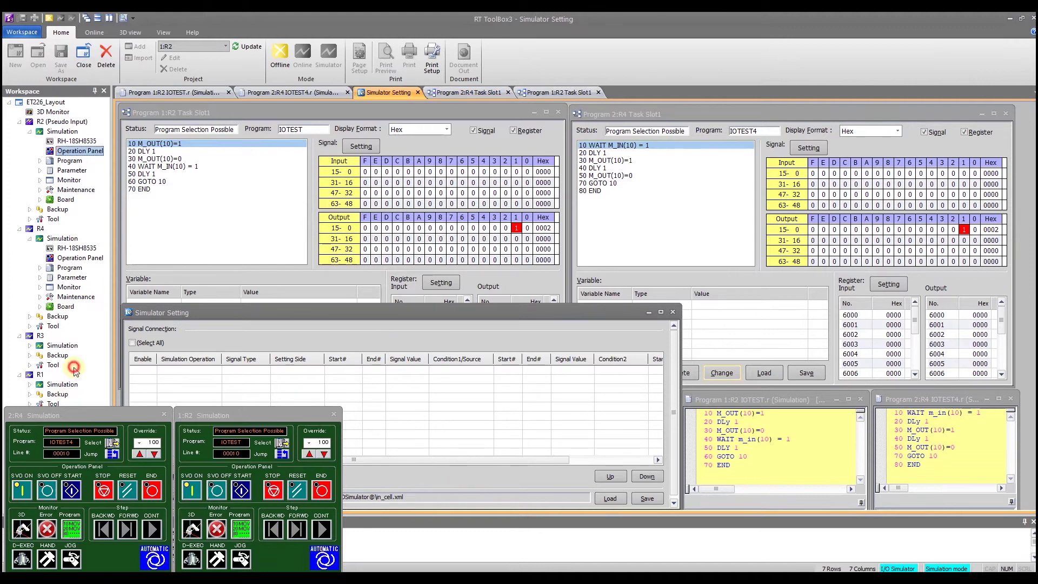
pyautogui.moveTo(70, 413); pyautogui.dragTo(219, 413)
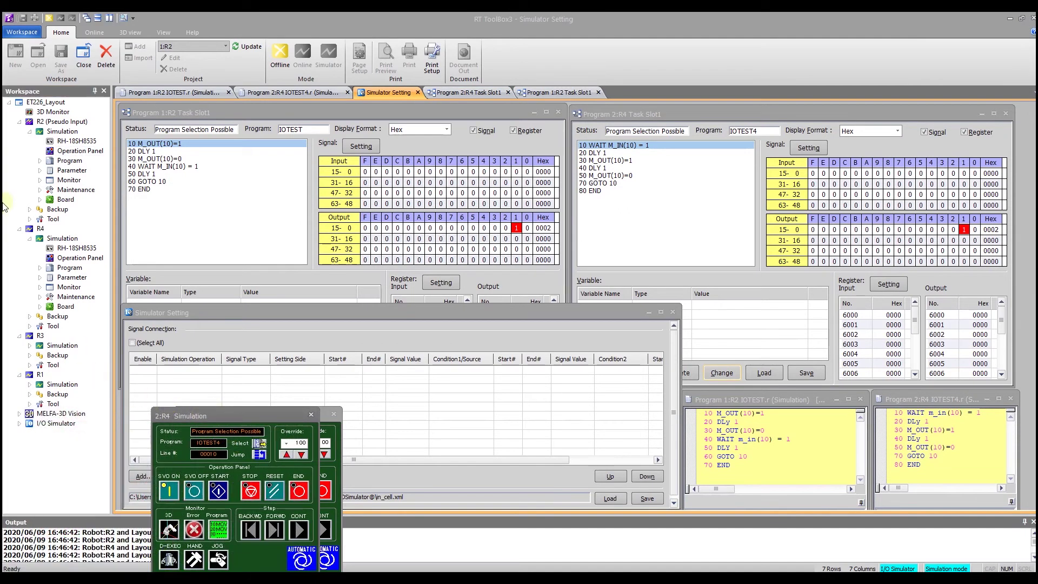
pyautogui.doubleClick(49, 425)
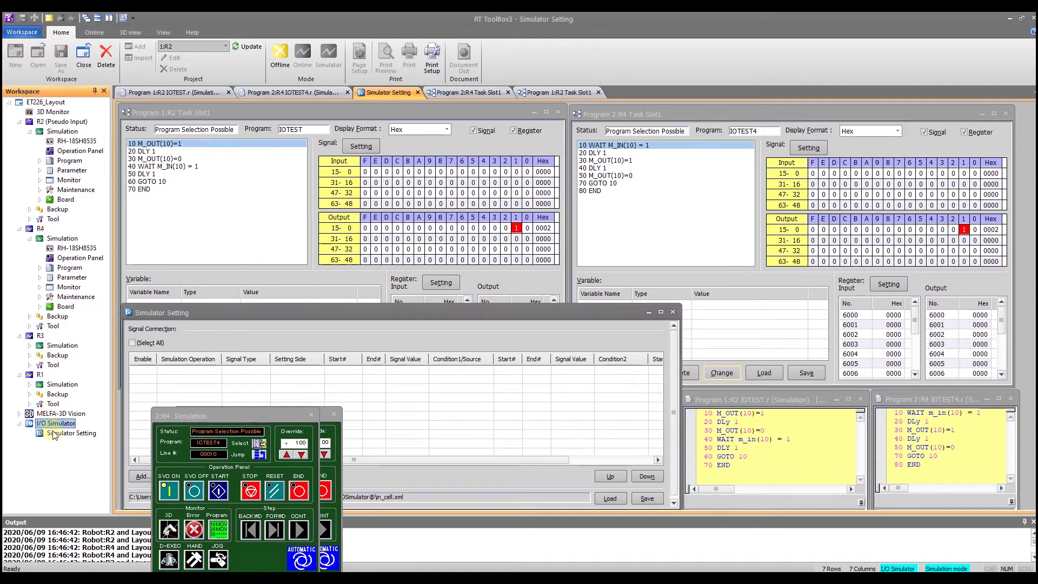
pyautogui.click(60, 433)
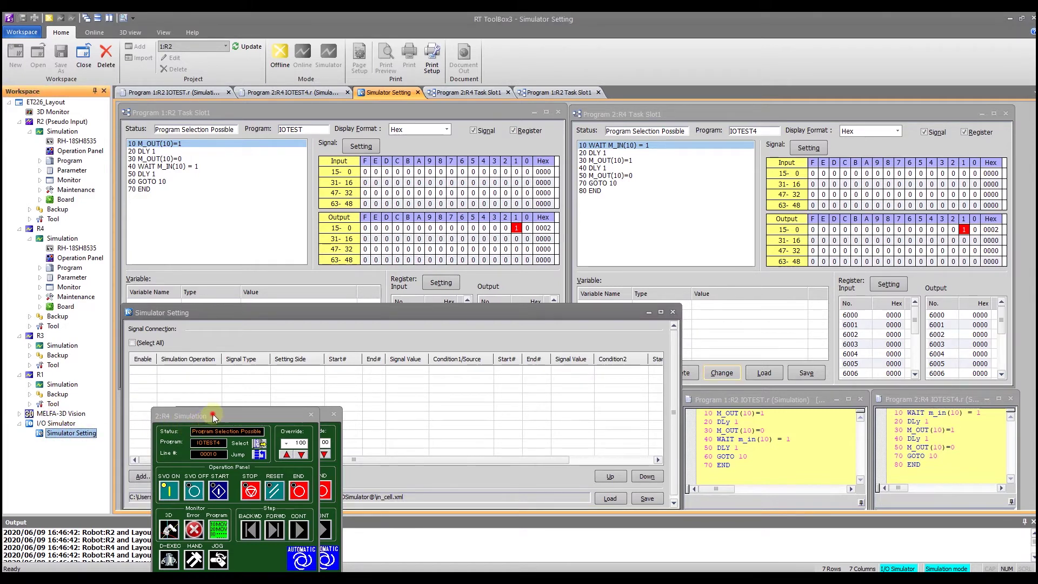
pyautogui.moveTo(212, 414); pyautogui.dragTo(66, 413)
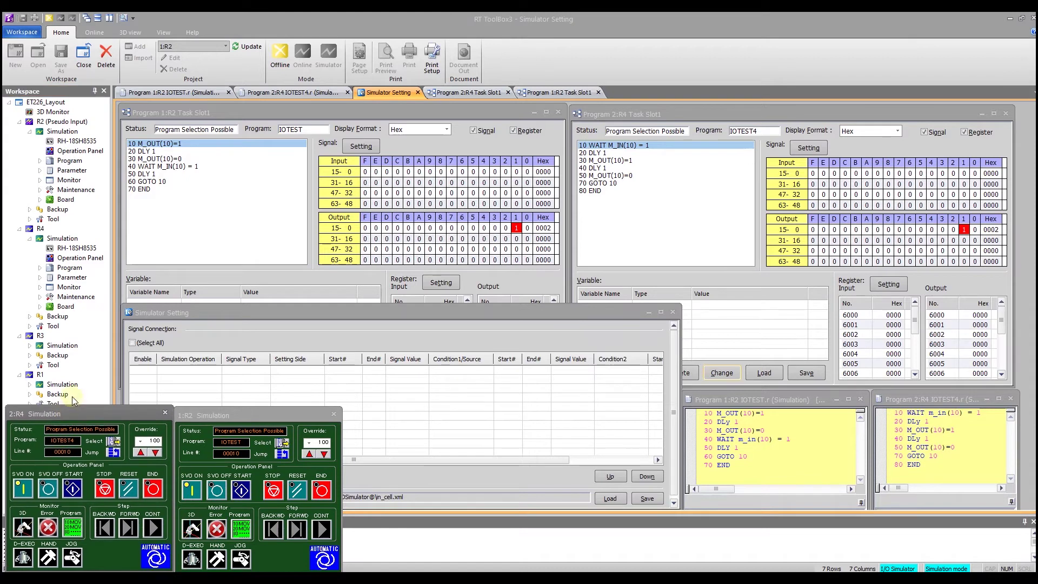
pyautogui.moveTo(216, 318); pyautogui.dragTo(379, 201)
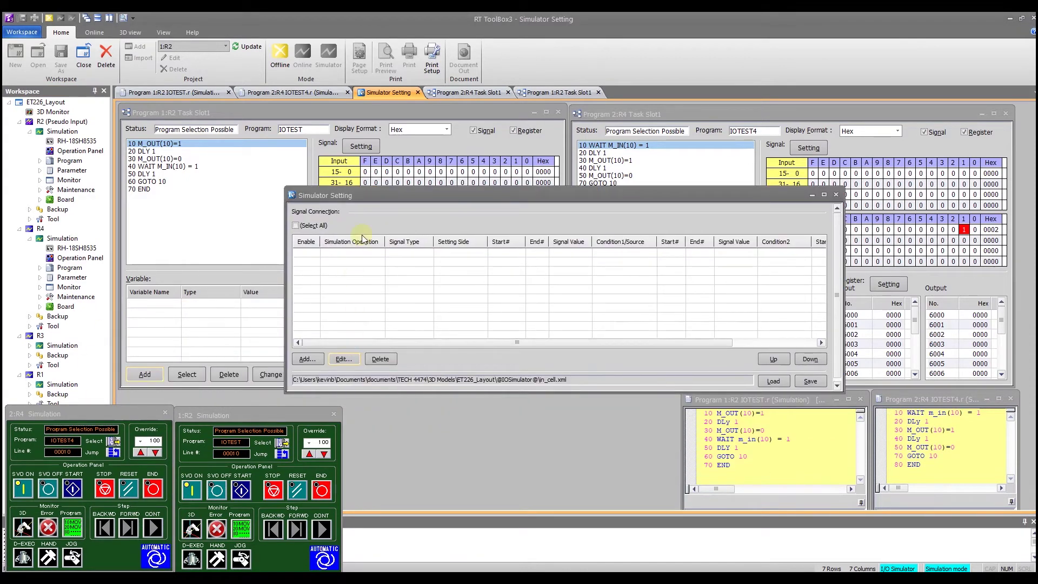
# Start a new signal connection with source 1:R2 OUT, signals 10 to 11
pyautogui.click(308, 360)
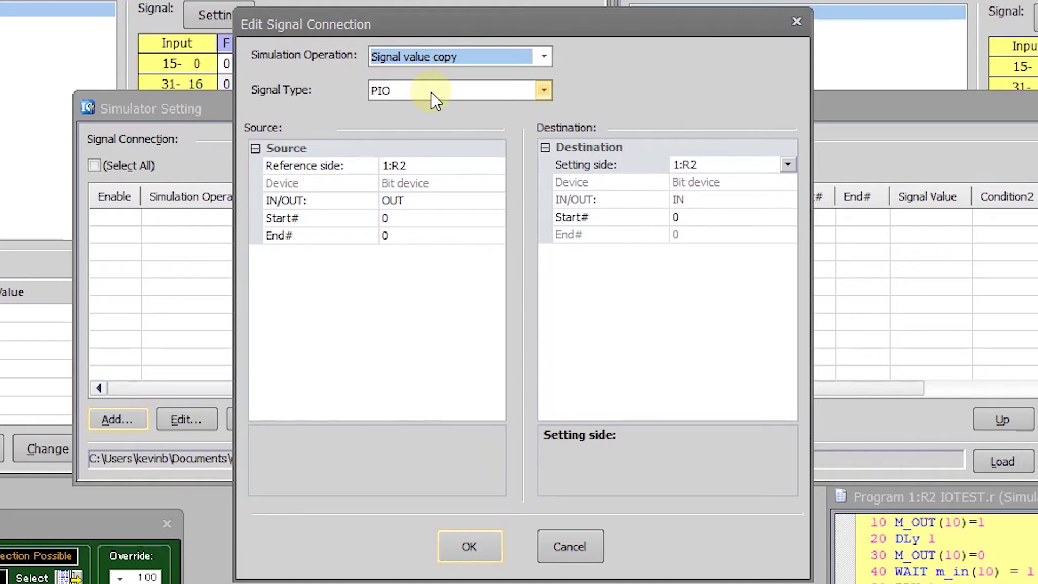
pyautogui.press('Tab')
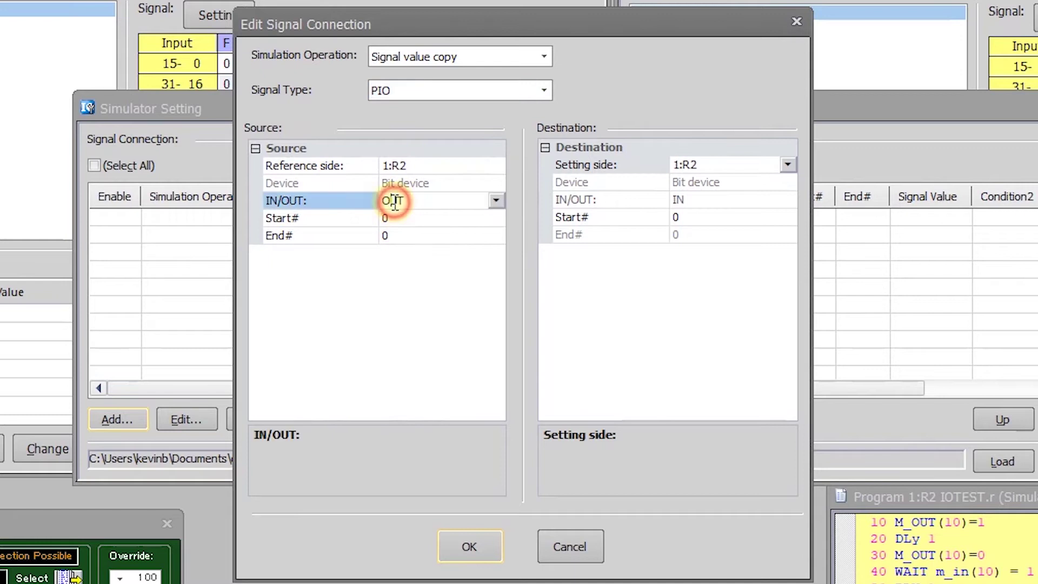
pyautogui.click(492, 201)
pyautogui.click(491, 201)
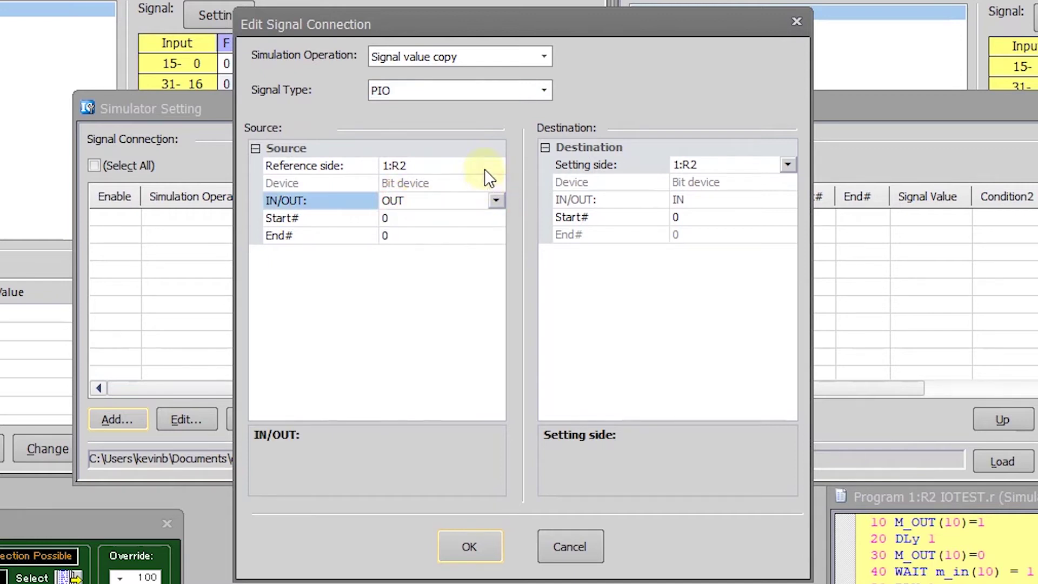
pyautogui.click(493, 166)
pyautogui.click(496, 166)
pyautogui.click(496, 166)
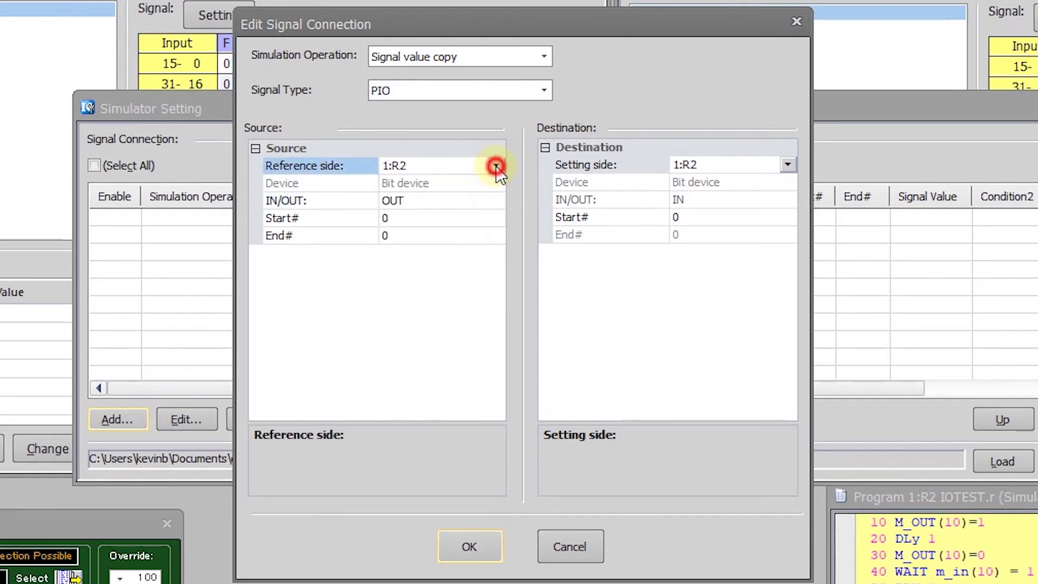
pyautogui.click(423, 217)
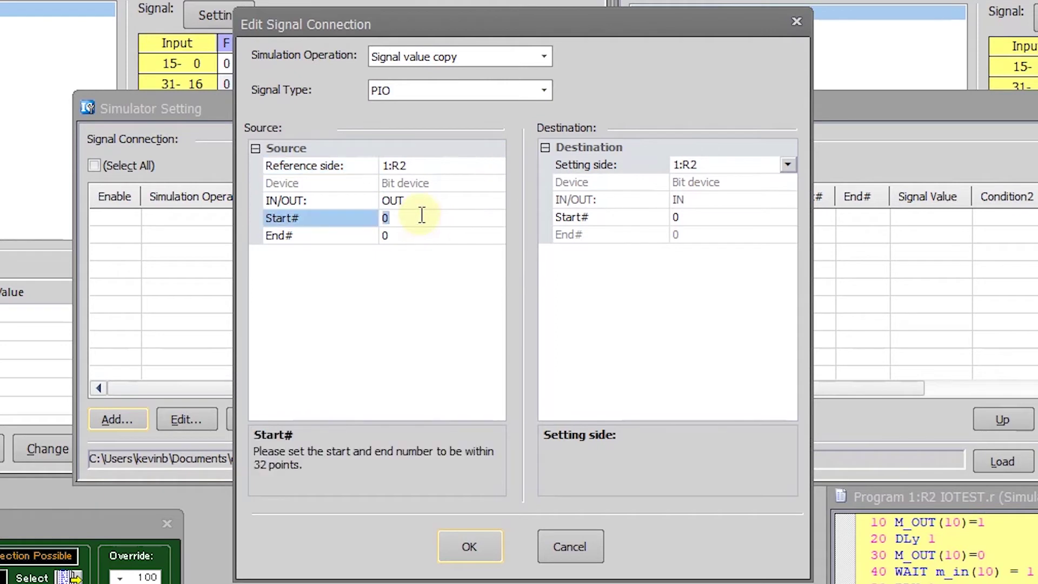
pyautogui.write('10')
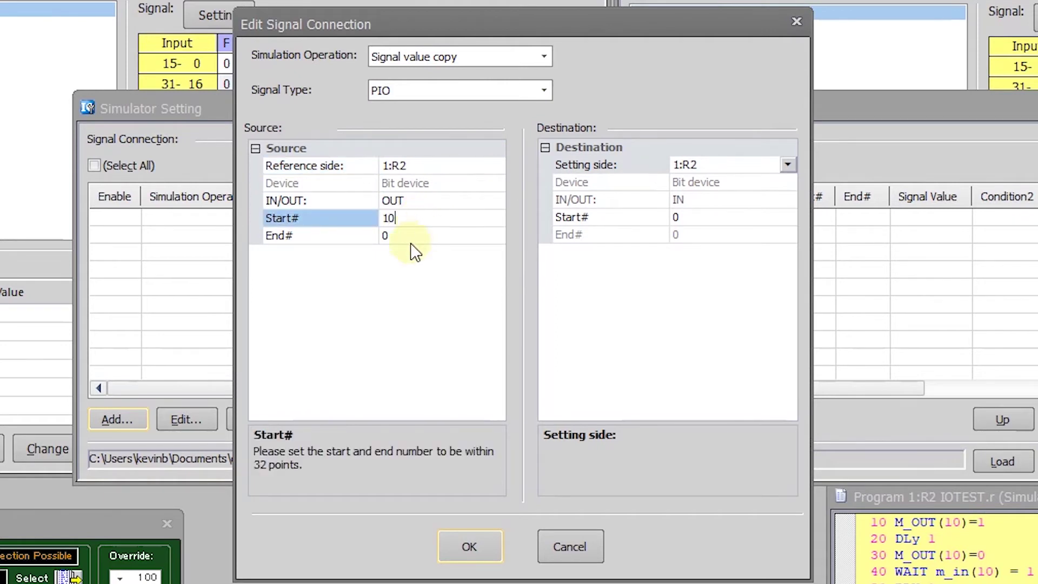
pyautogui.click(410, 237)
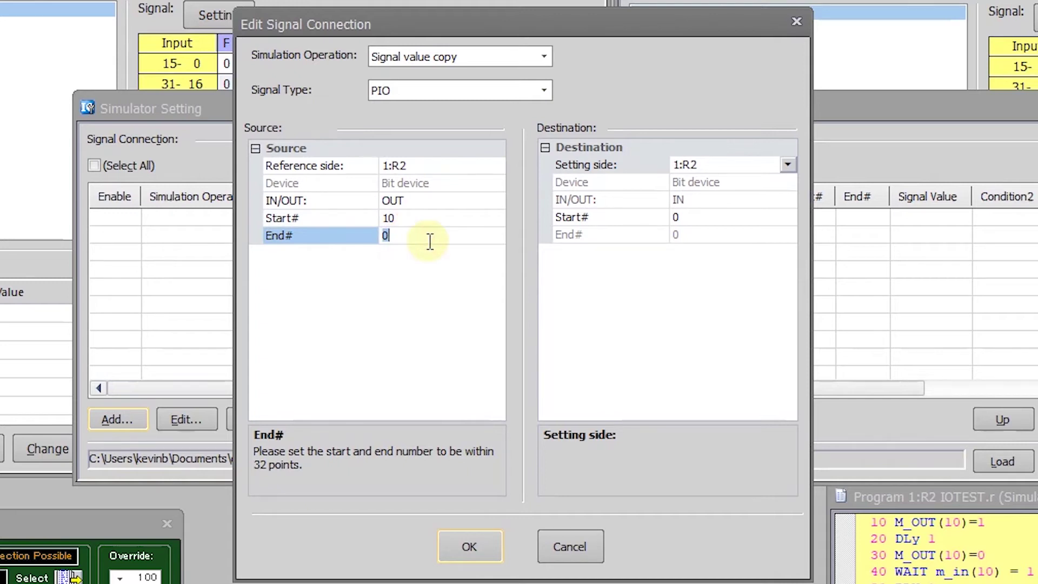
pyautogui.write('11')
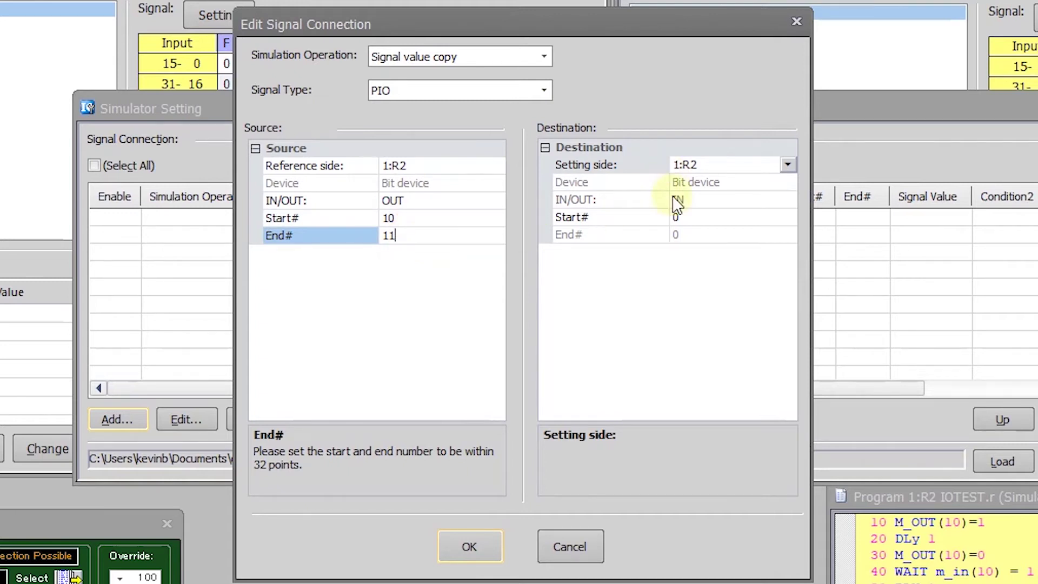
# Set the destination to 2:R4 with start signal number 10
pyautogui.click(786, 164)
pyautogui.click(785, 163)
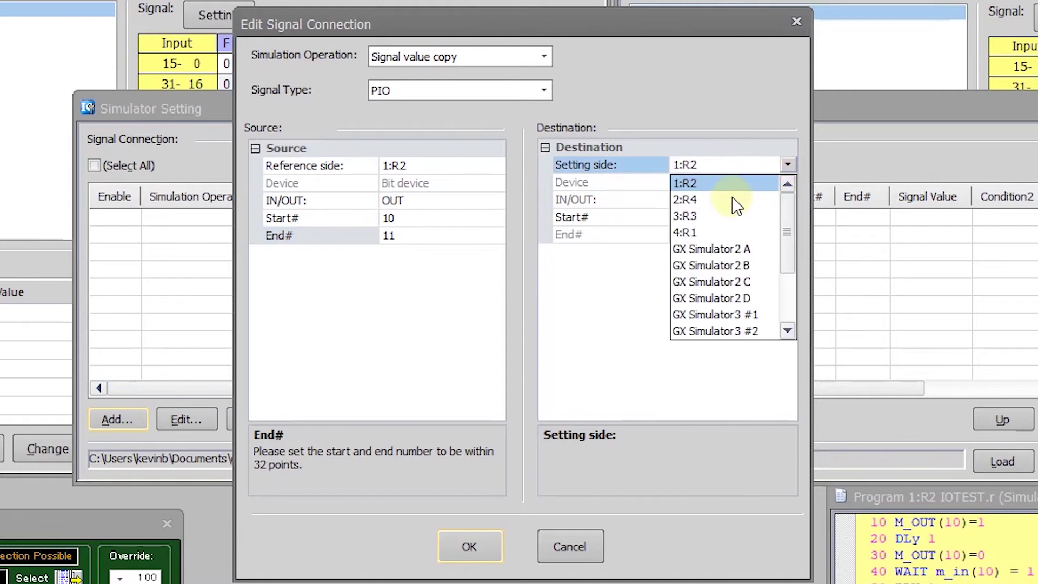
pyautogui.click(732, 201)
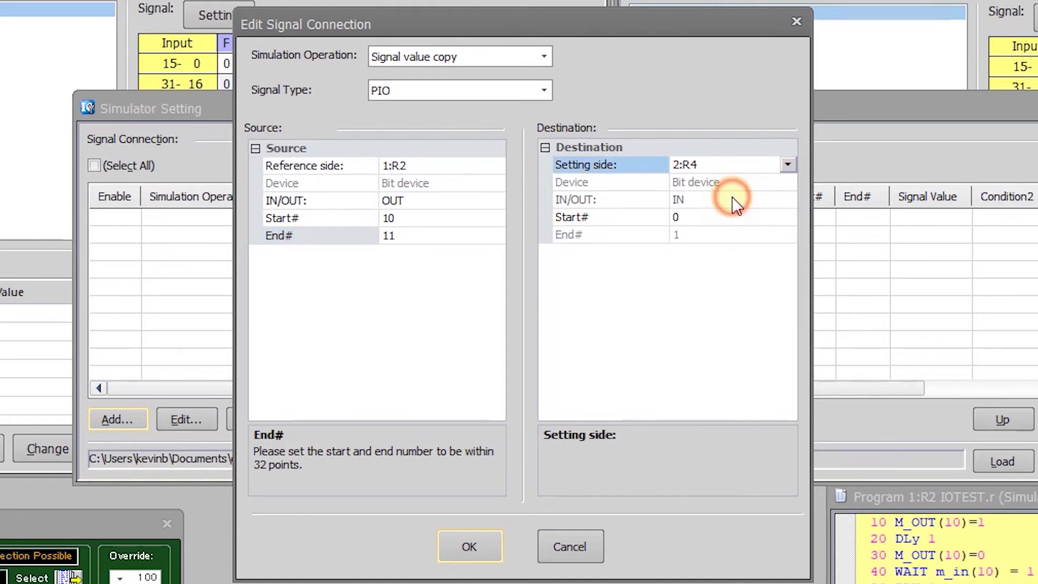
pyautogui.click(689, 217)
pyautogui.write('10')
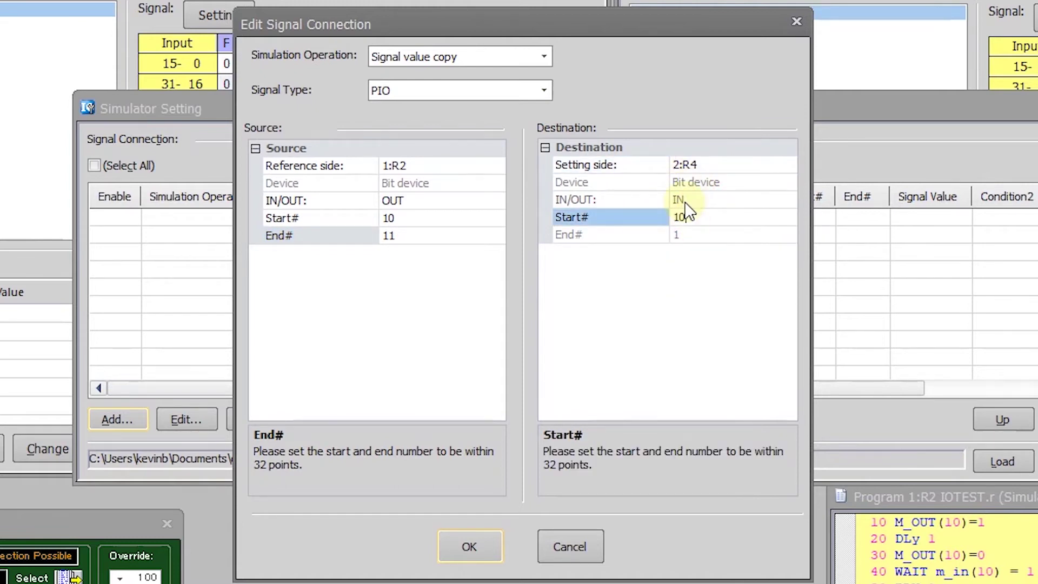
# Confirm the R2-to-R4 connection and add another entry from the connection list's context menu
pyautogui.click(466, 549)
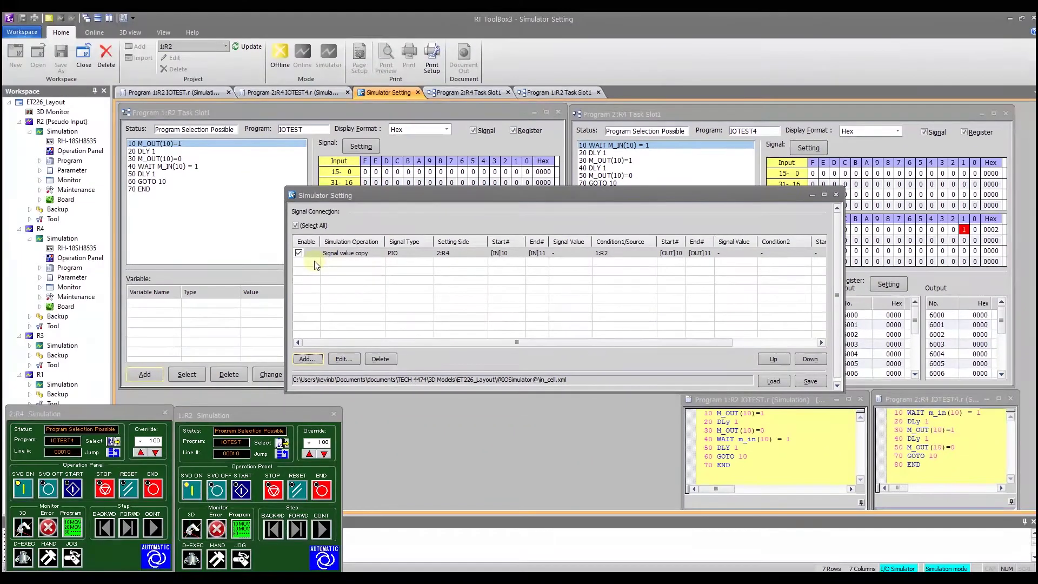
pyautogui.rightClick(332, 261)
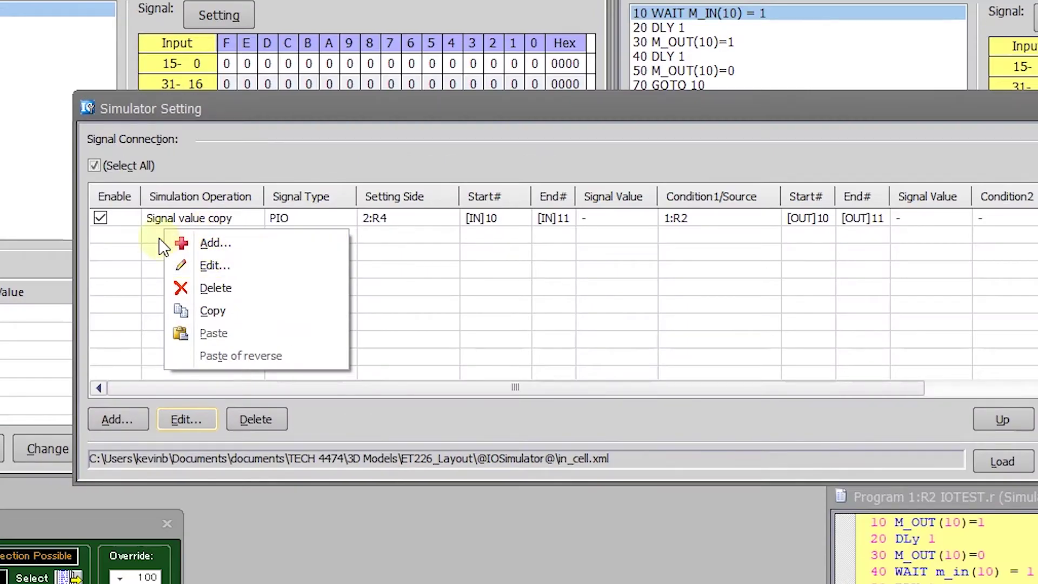
pyautogui.click(211, 242)
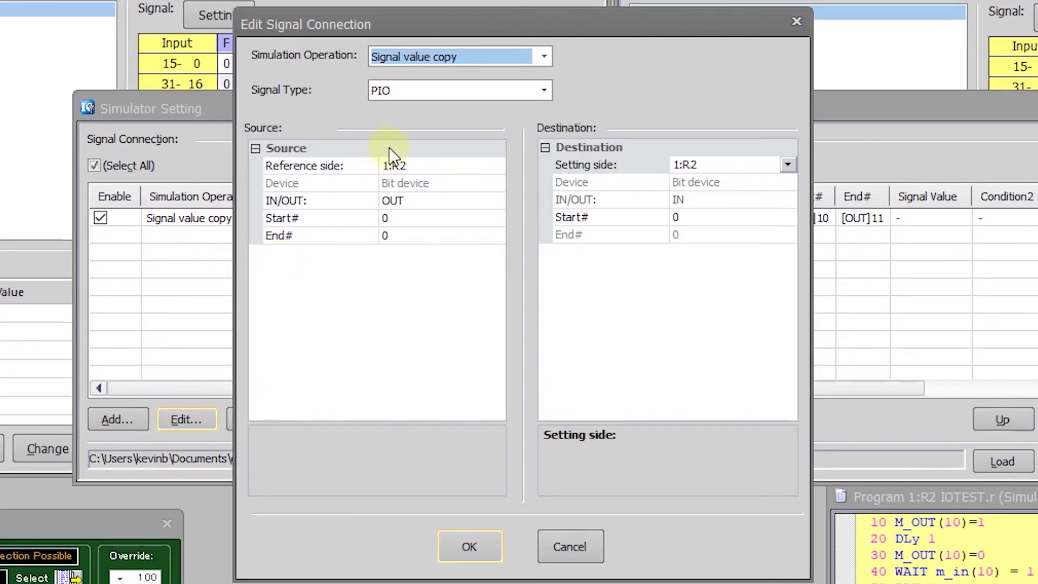
# Map 2:R4 OUT 10–11 to 1:R2 IN starting at 10 and confirm the reverse connection
pyautogui.click(454, 165)
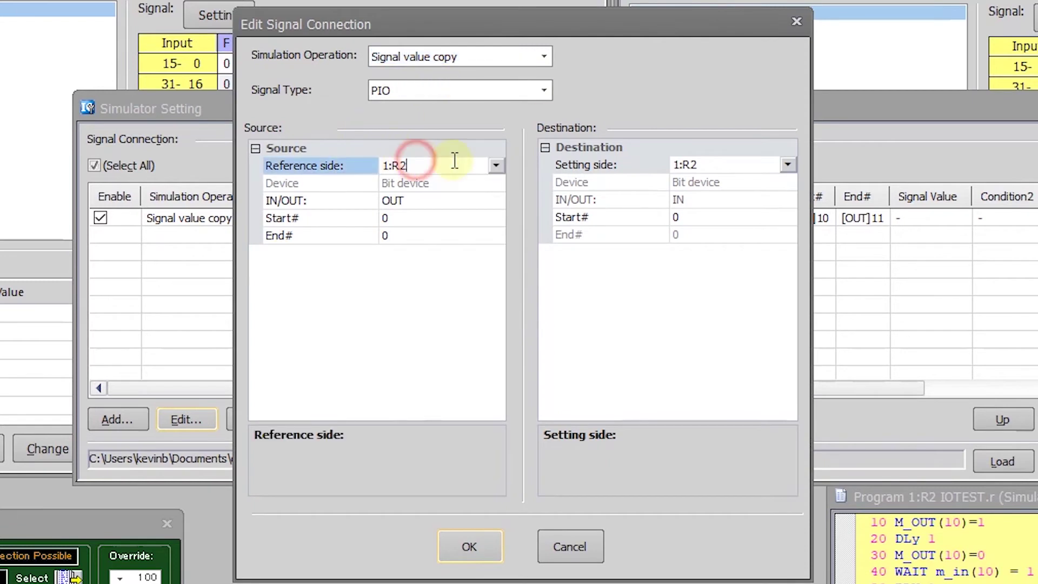
pyautogui.click(496, 165)
pyautogui.click(442, 200)
pyautogui.click(425, 200)
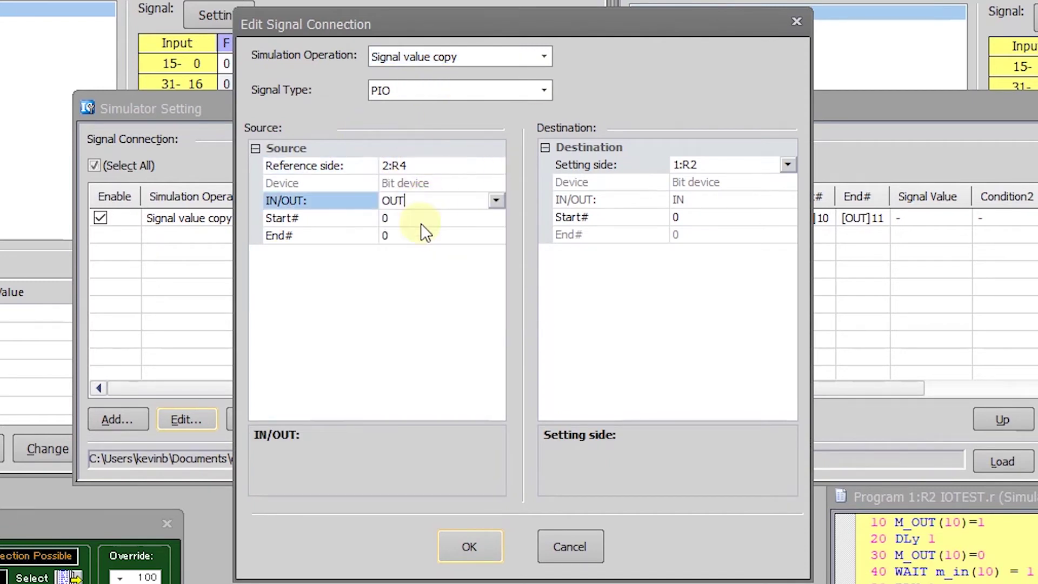
pyautogui.click(425, 217)
pyautogui.write('10')
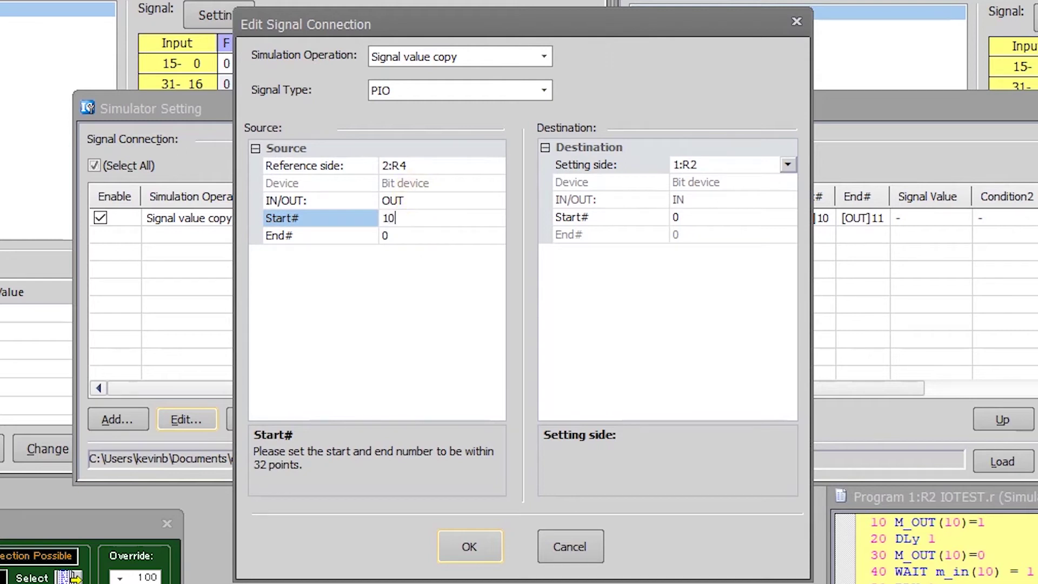
pyautogui.click(410, 235)
pyautogui.write('1')
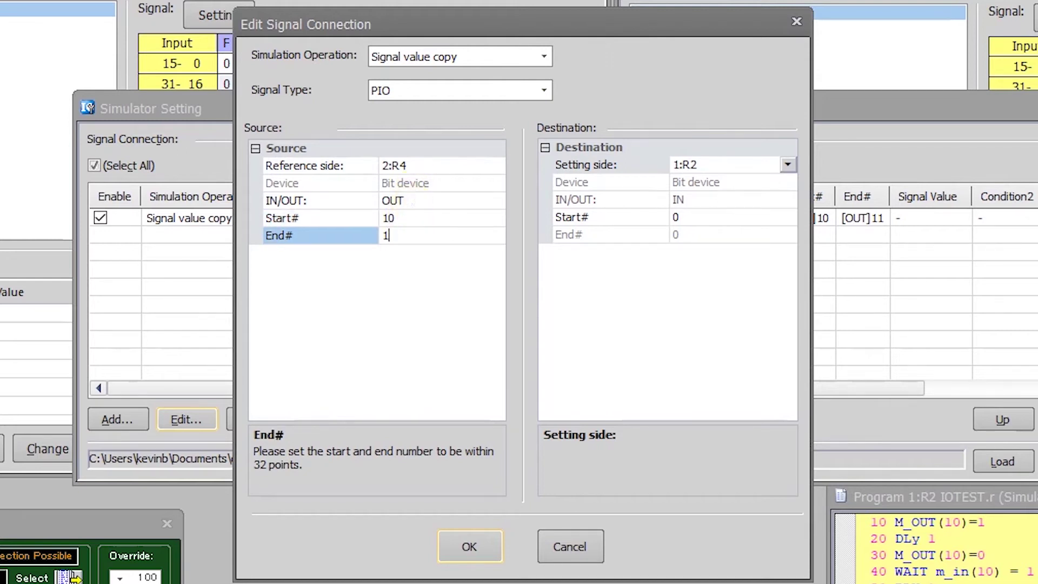
pyautogui.write('1')
pyautogui.click(681, 217)
pyautogui.write('10')
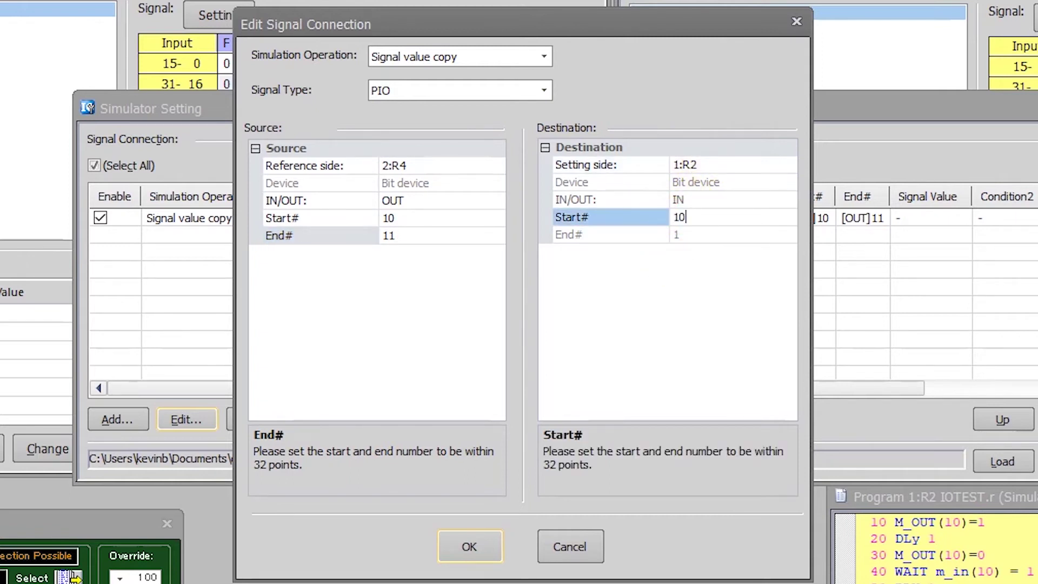
pyautogui.click(477, 547)
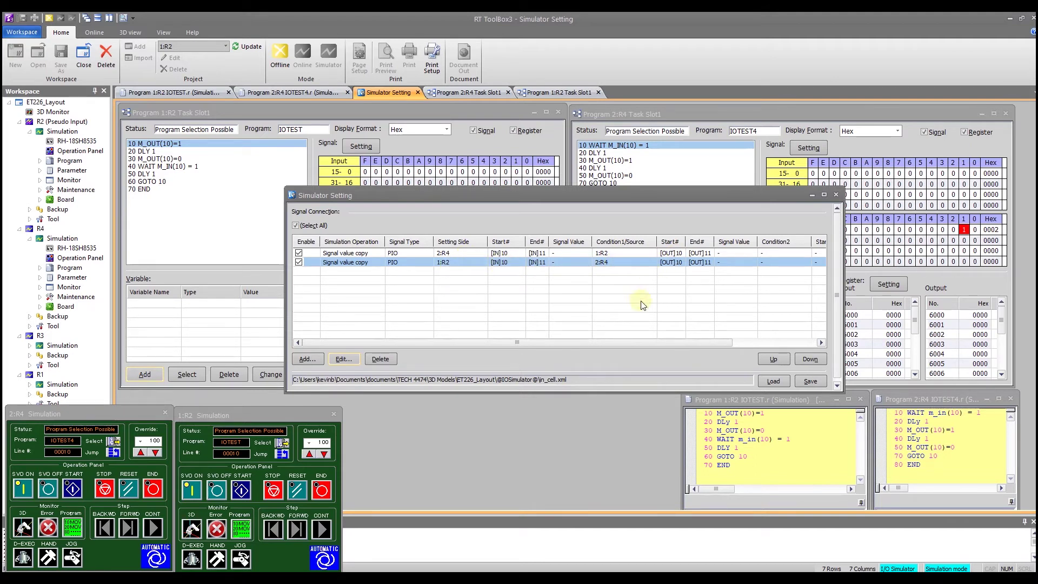
# Overwrite in_cell.xml with both signal connections and apply the saved settings
pyautogui.click(810, 381)
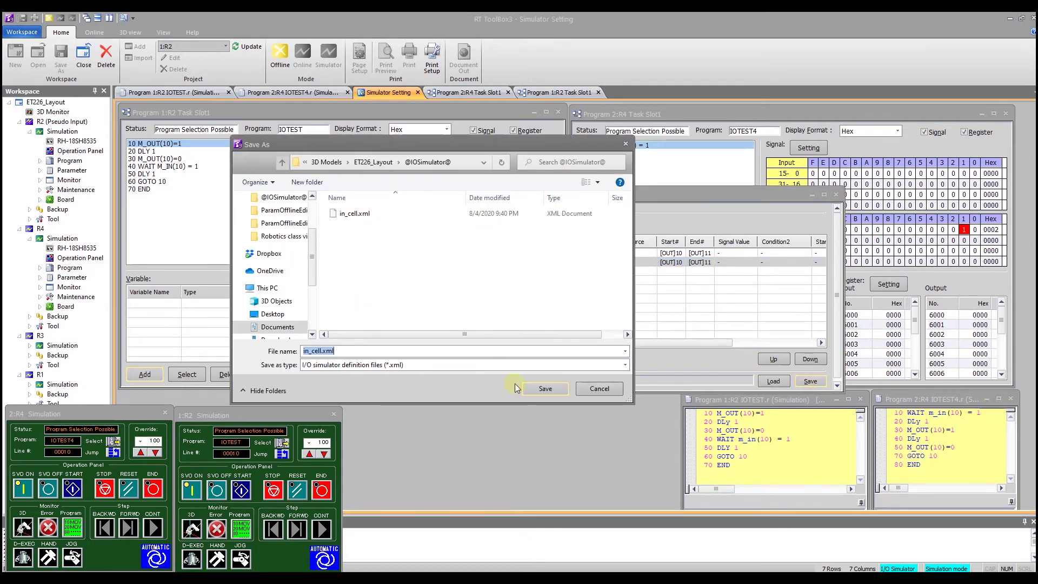
pyautogui.click(545, 388)
pyautogui.click(547, 304)
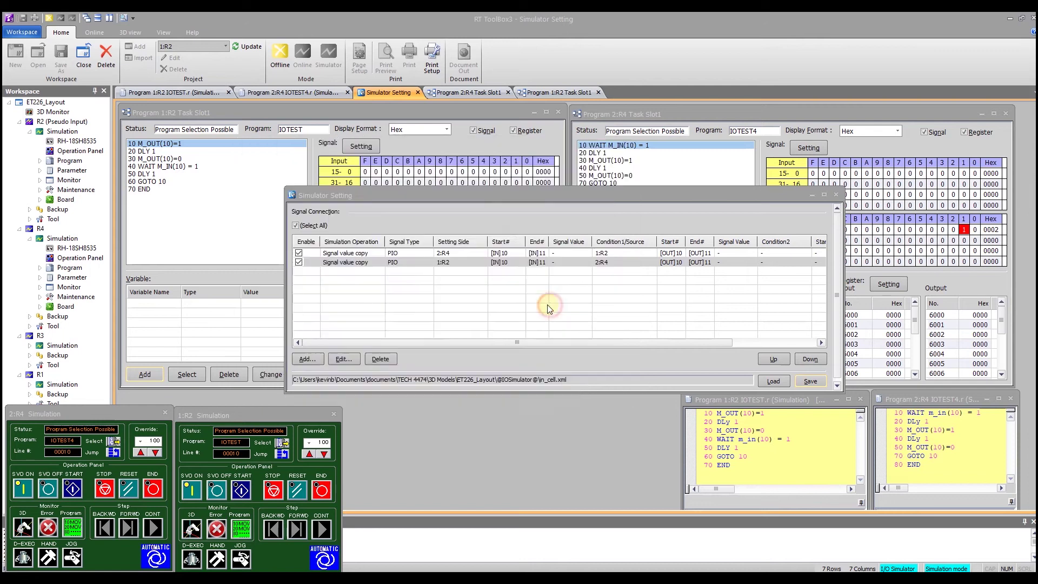
pyautogui.click(550, 322)
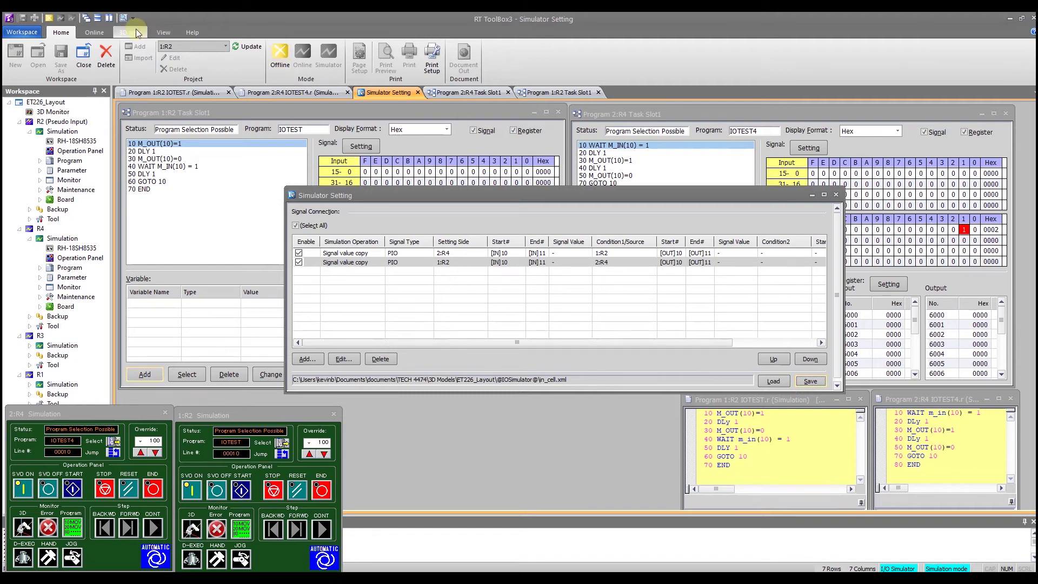
# Start the I/O Simulator from the Online tab using in_cell.xml
pyautogui.click(92, 33)
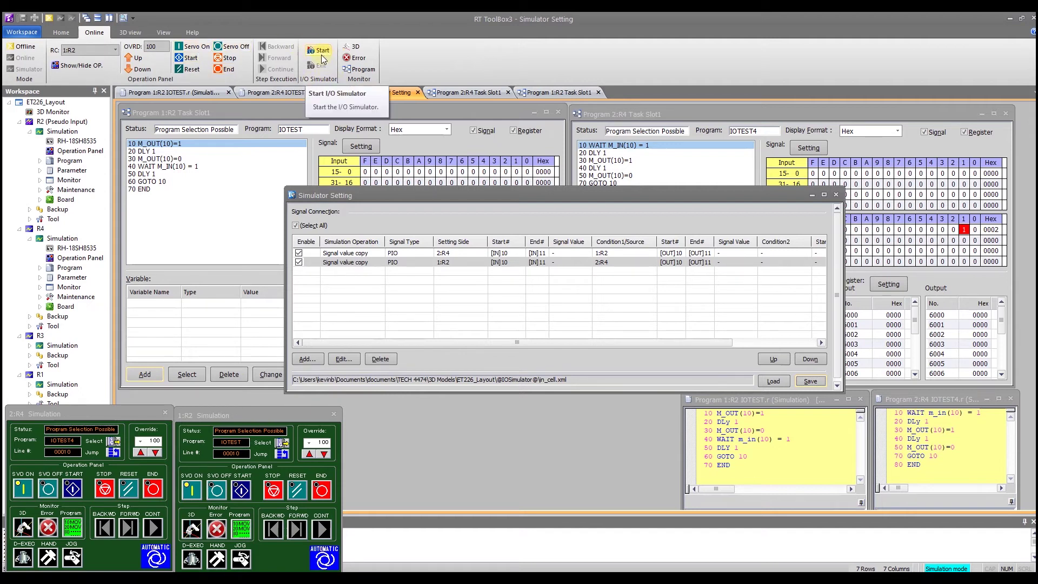
pyautogui.click(322, 57)
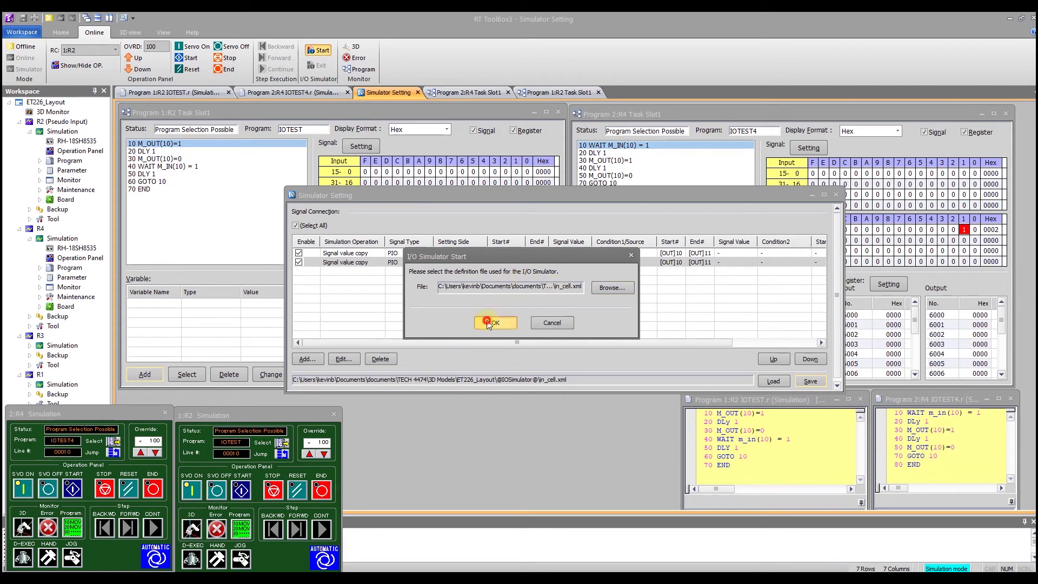
pyautogui.click(486, 320)
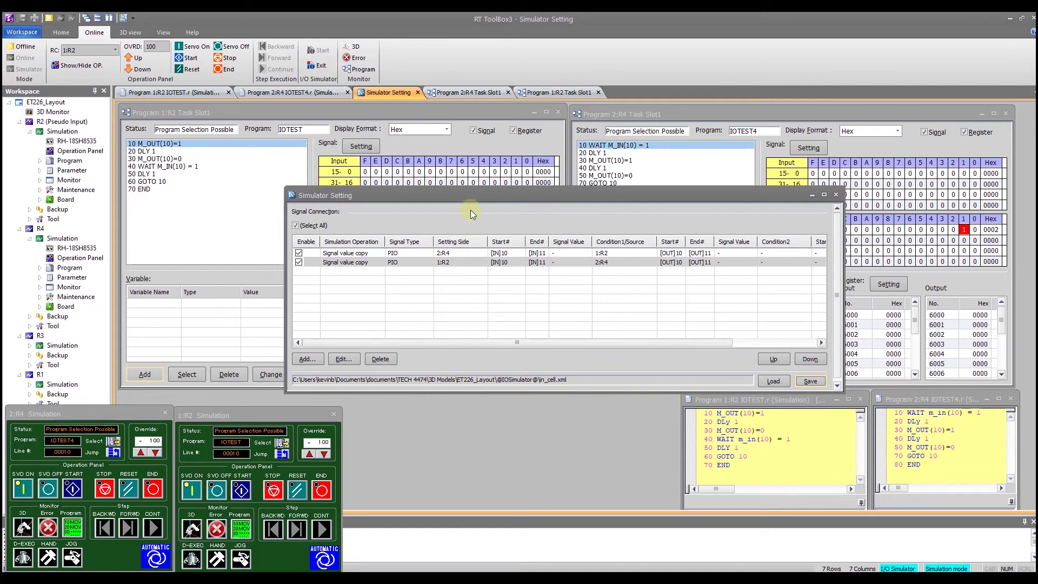
# Drag the Simulator Setting window to the bottom and focus the 1:R2 Simulation panel
pyautogui.moveTo(483, 198); pyautogui.dragTo(316, 395)
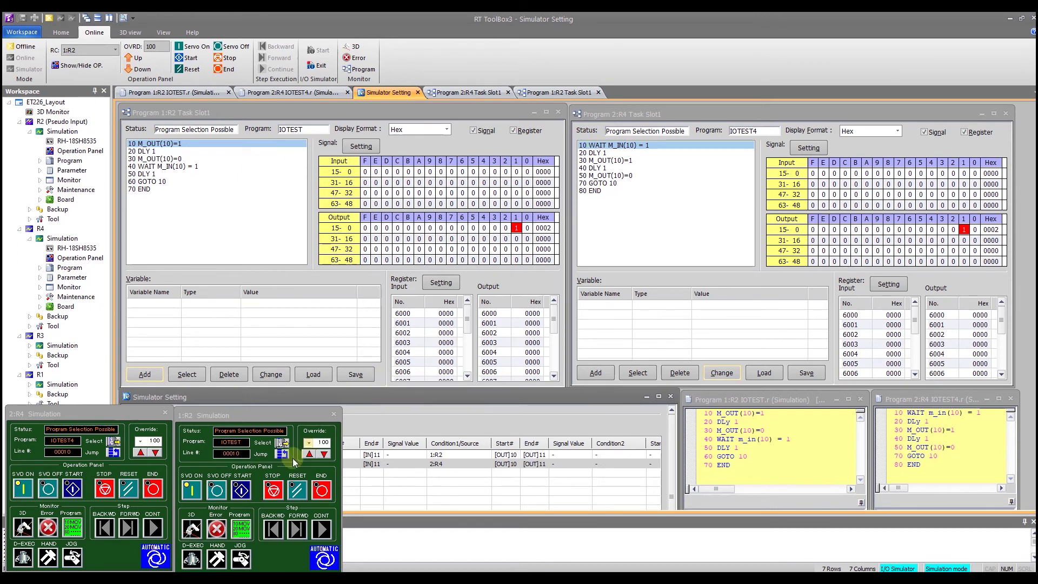
pyautogui.click(241, 489)
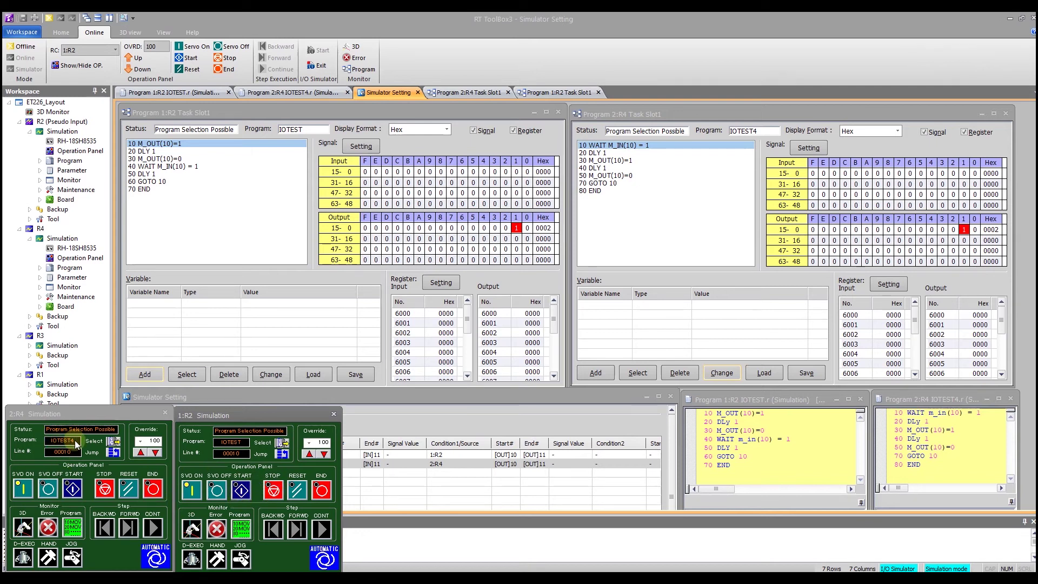
# Start R4's IOTEST4 and R2's IOTEST programs, then stop R2's program
pyautogui.click(77, 490)
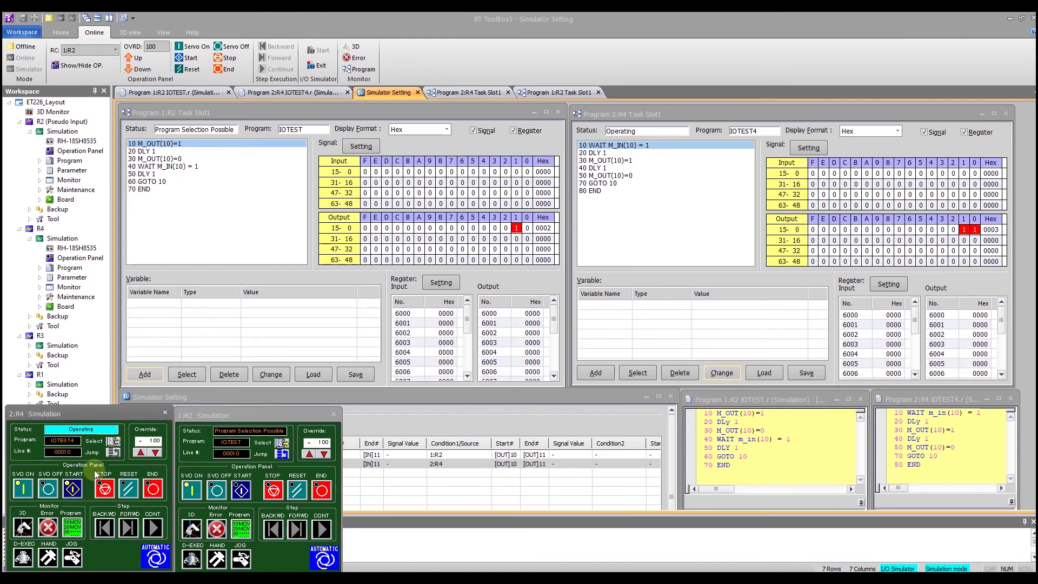
pyautogui.click(245, 492)
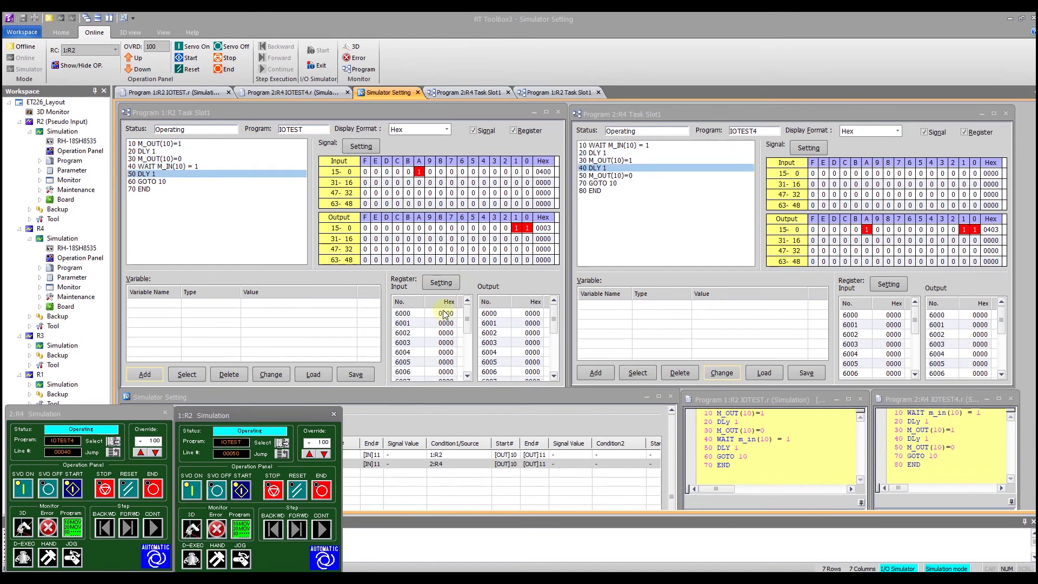
pyautogui.click(275, 492)
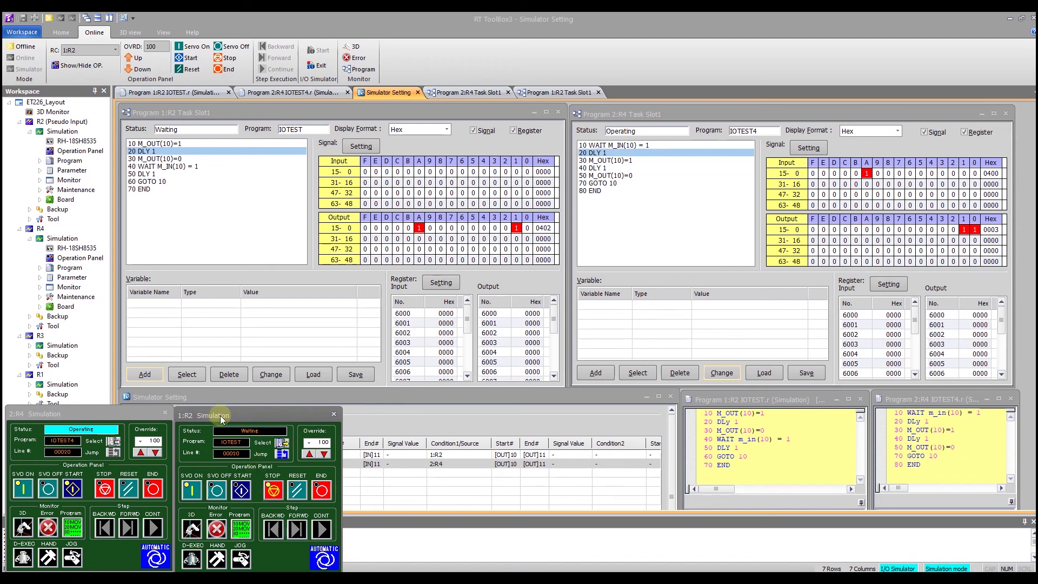
# Bring the Program 2:R4 Task Slot1 monitor forward to check its signal values
pyautogui.click(665, 162)
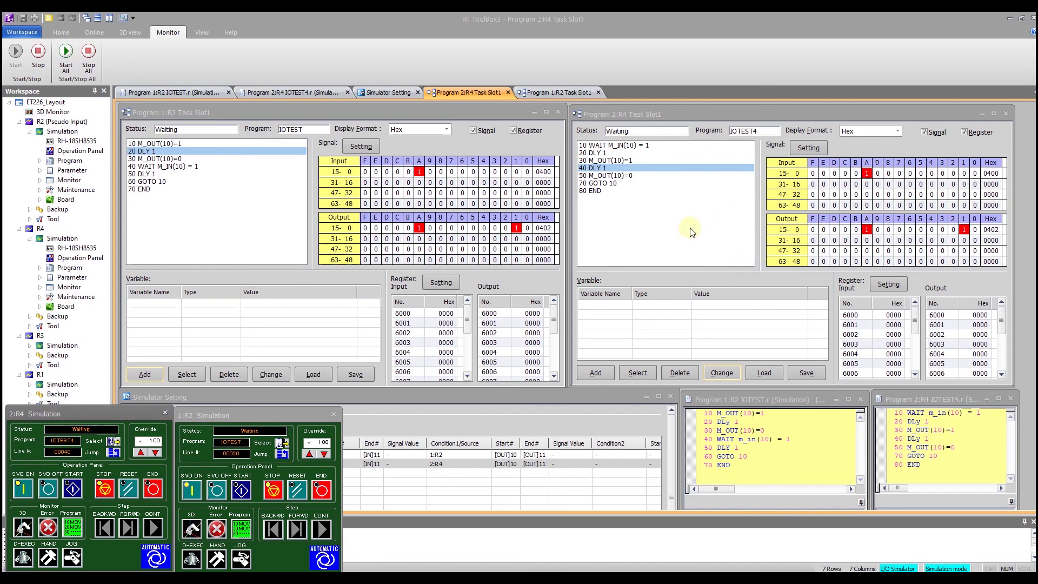
# Clear output bit 10 on R2 and then R4, returning both to output 0002 and input 0000
pyautogui.click(419, 172)
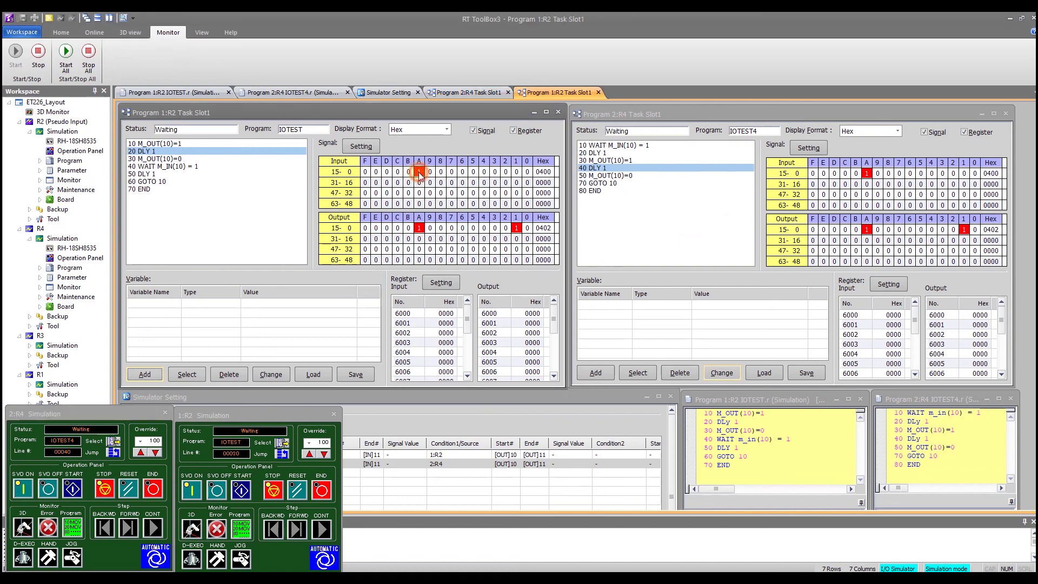
pyautogui.click(420, 229)
pyautogui.click(868, 230)
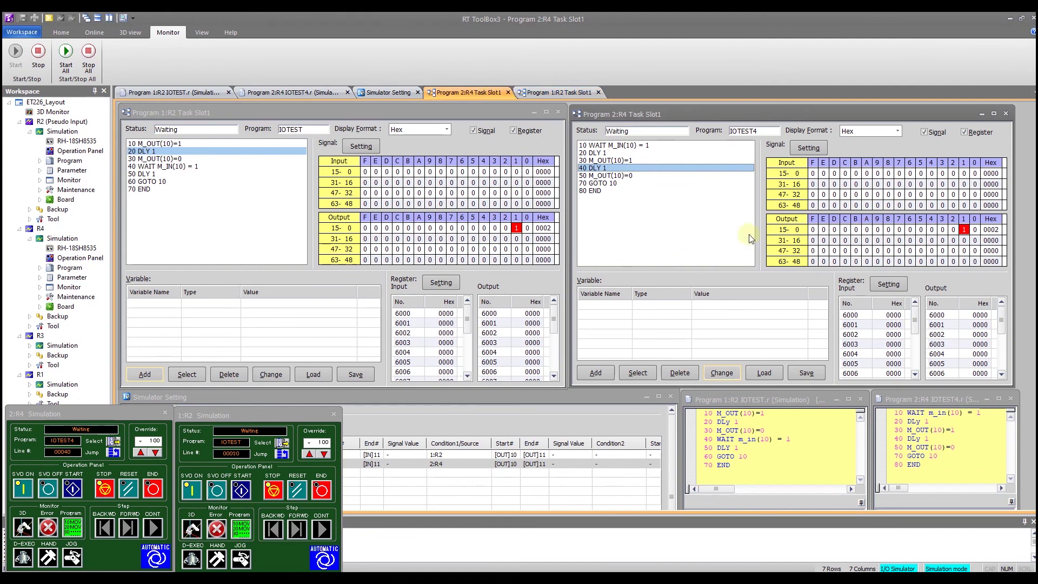